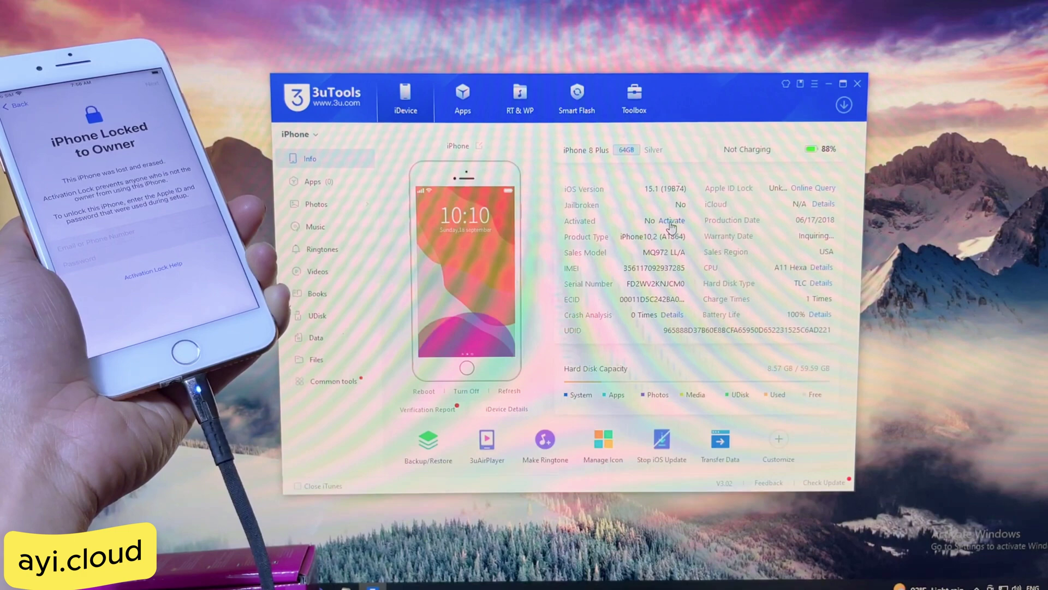
Start Batch Activation with setup skipping for the locked iPhone 8 Plus
{"action": "left_click", "coordinate": [672, 221]}
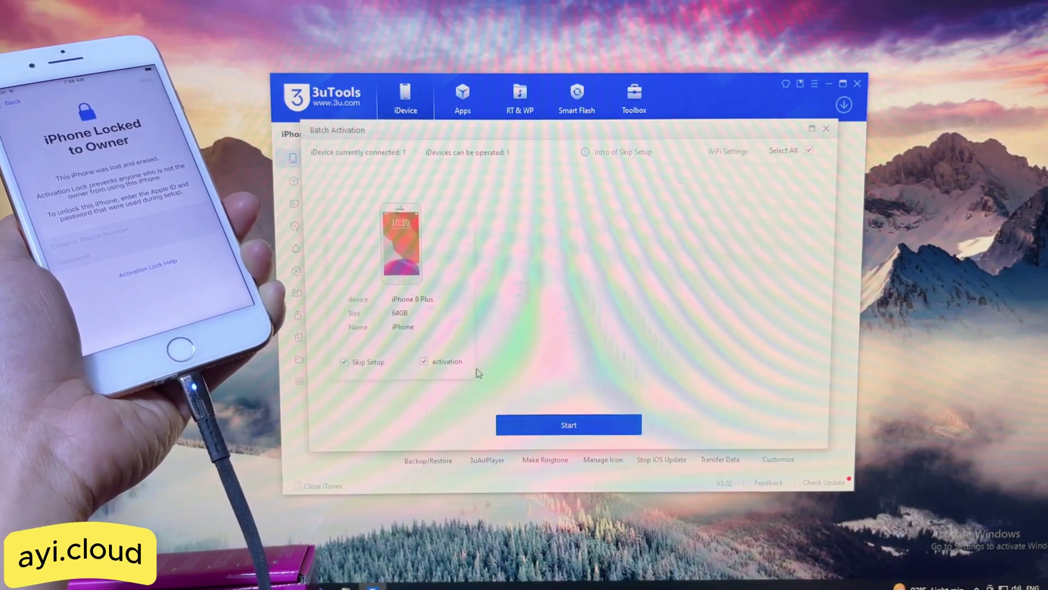
{"action": "left_click", "coordinate": [570, 427]}
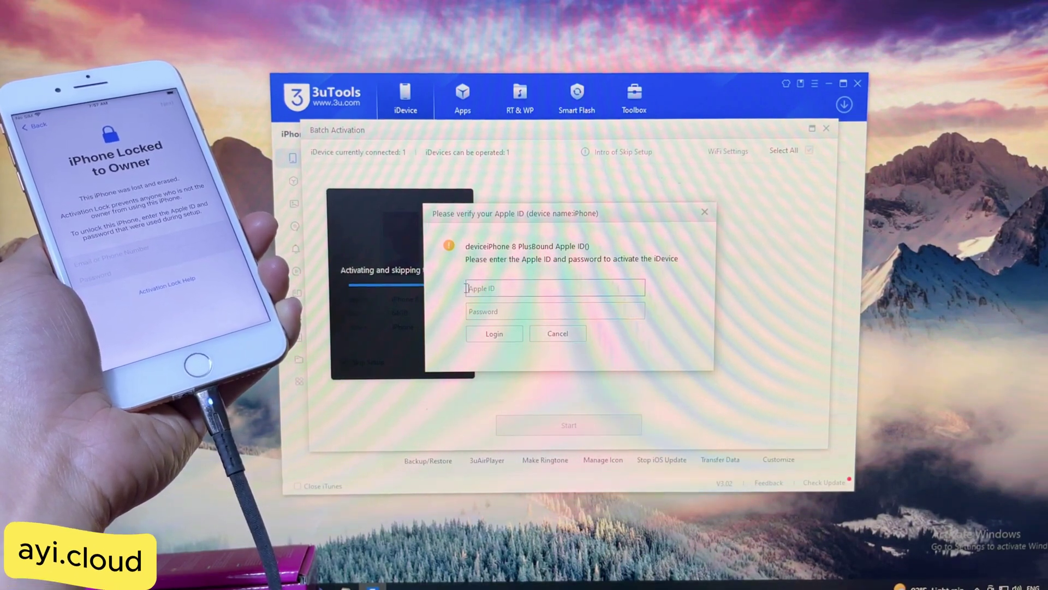
Abandon the Apple ID verification and close the Batch Activation window
{"action": "left_click", "coordinate": [504, 337]}
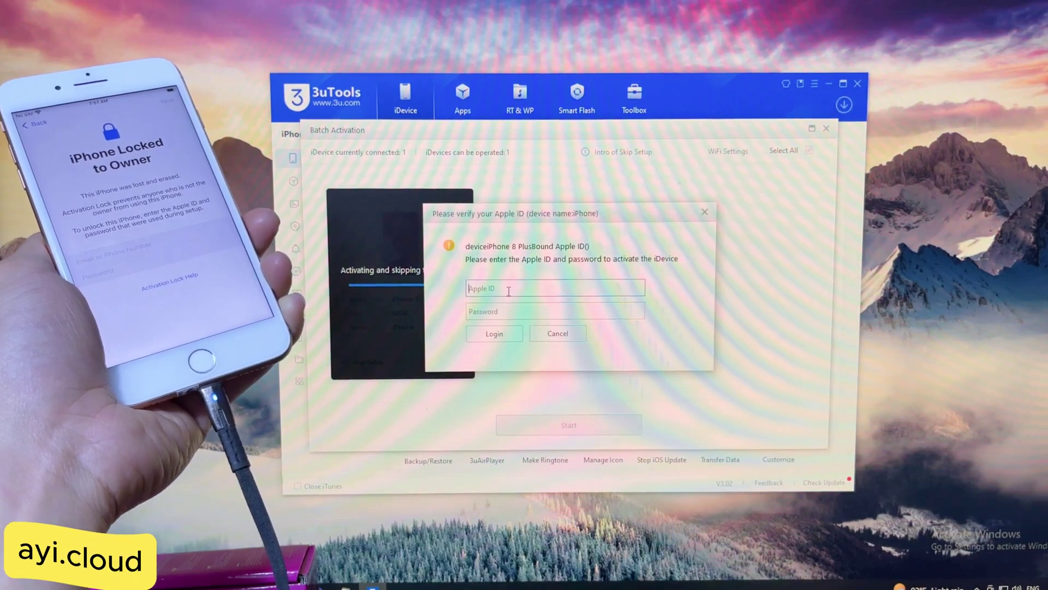
{"action": "left_click", "coordinate": [554, 336]}
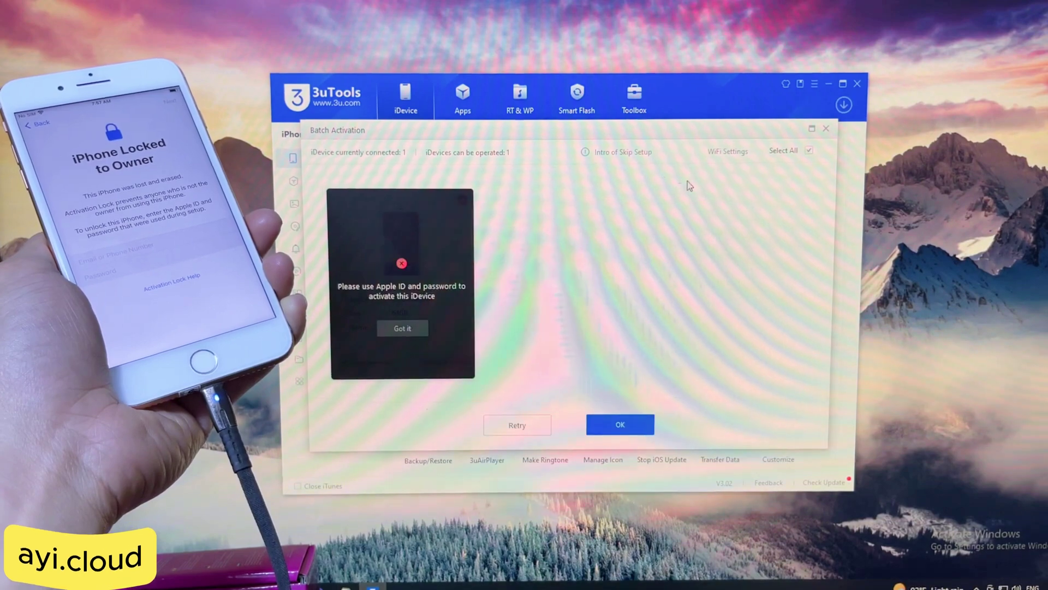
{"action": "left_click", "coordinate": [827, 130]}
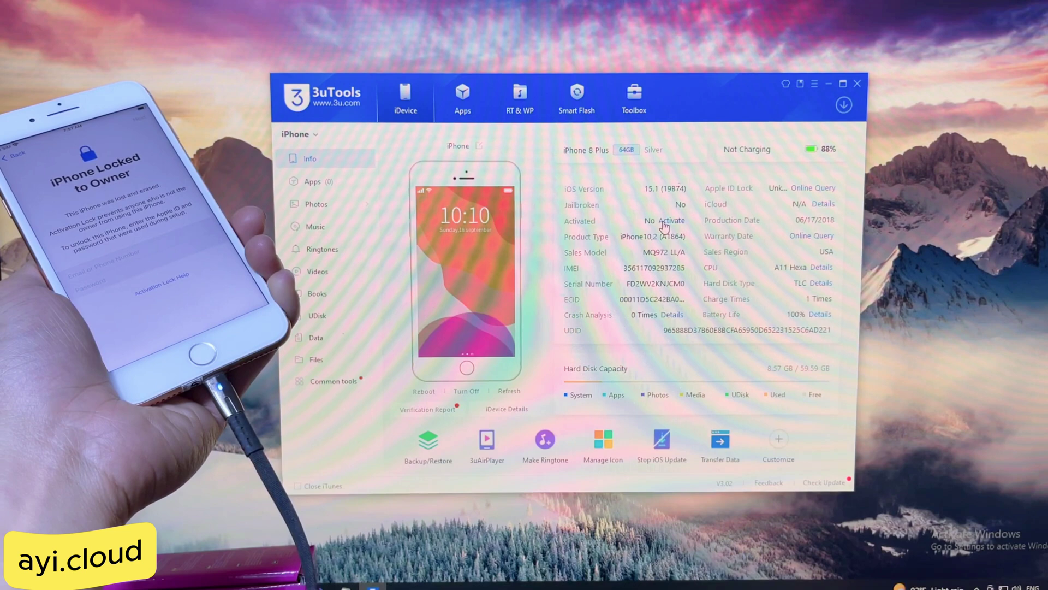
{"action": "left_click", "coordinate": [670, 220]}
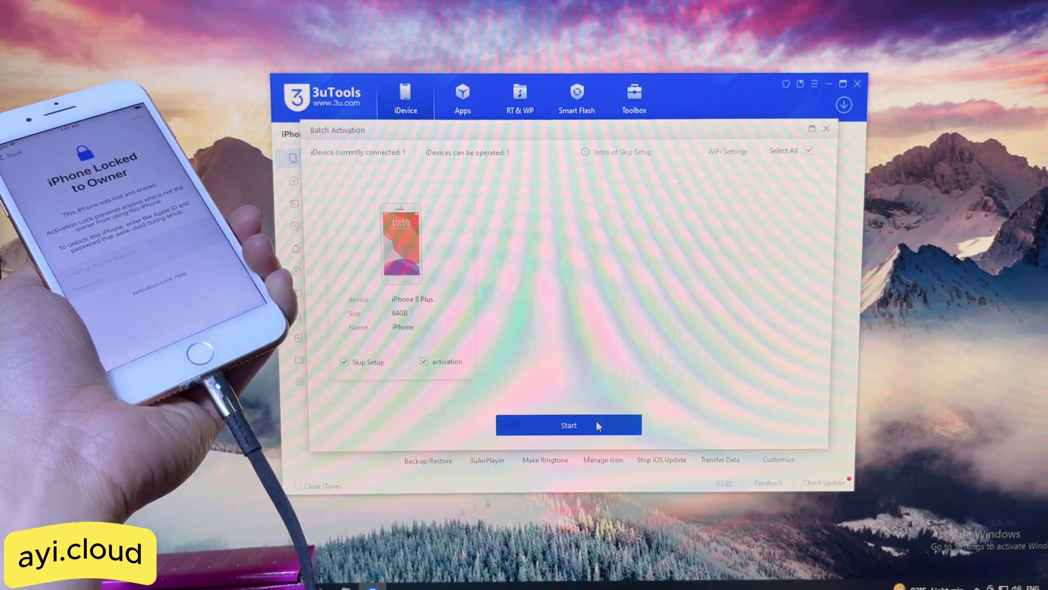
{"action": "left_click", "coordinate": [596, 425]}
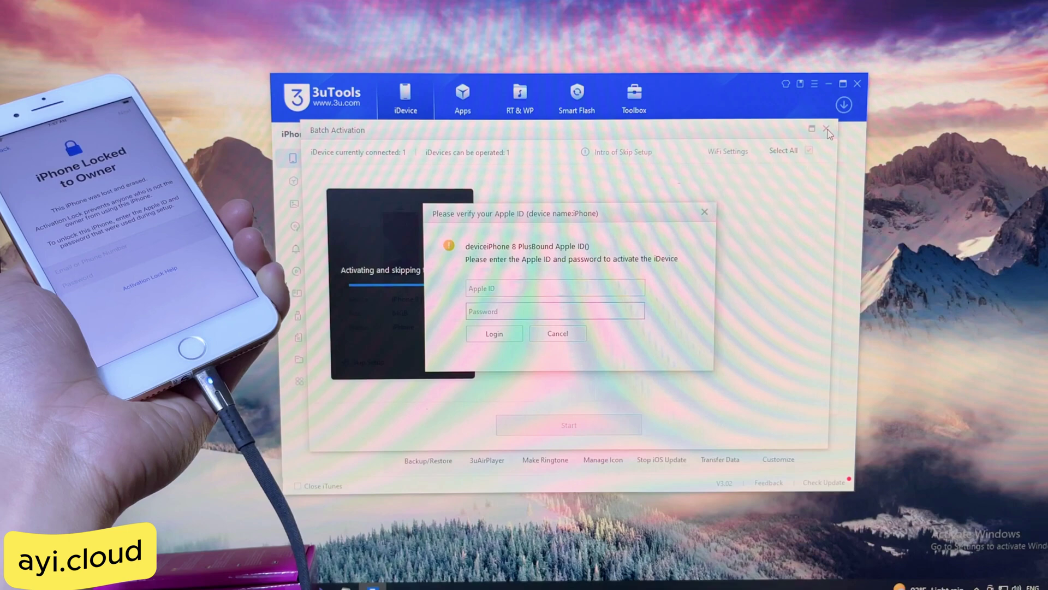
{"action": "left_click", "coordinate": [564, 332]}
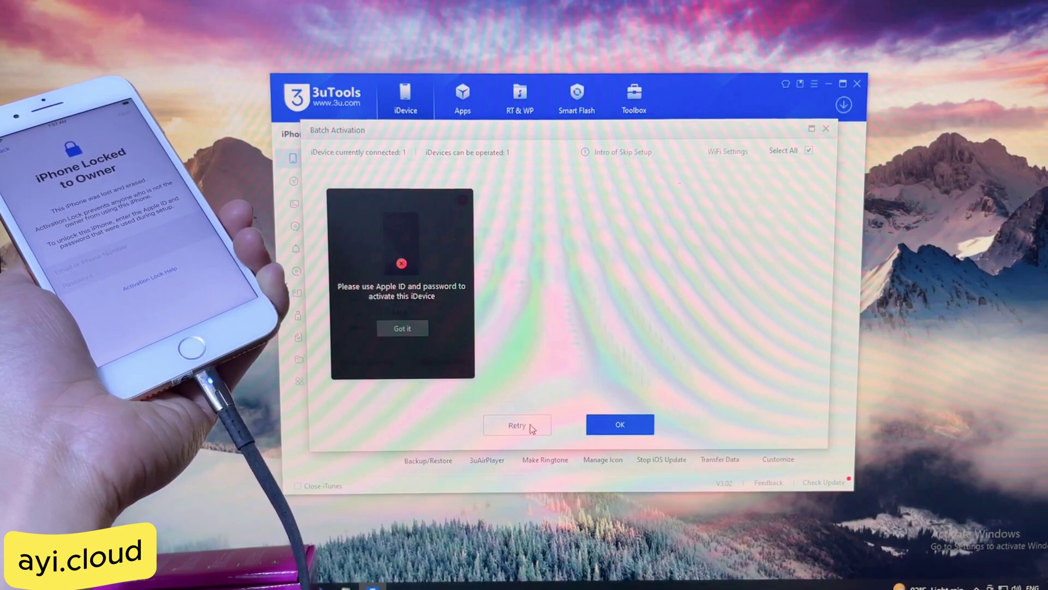
{"action": "left_click", "coordinate": [829, 129]}
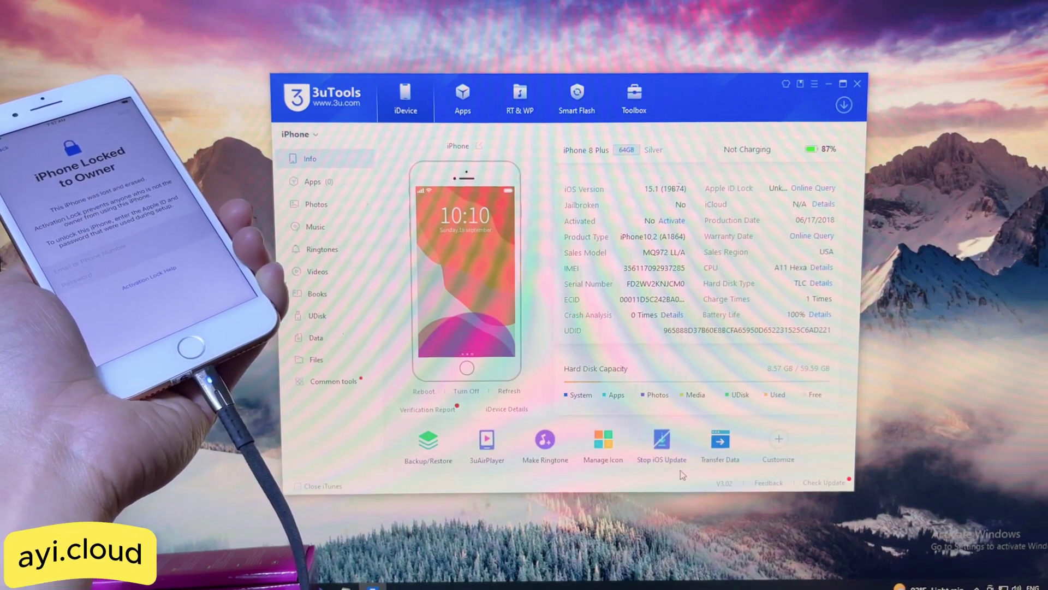
{"action": "left_click", "coordinate": [608, 444]}
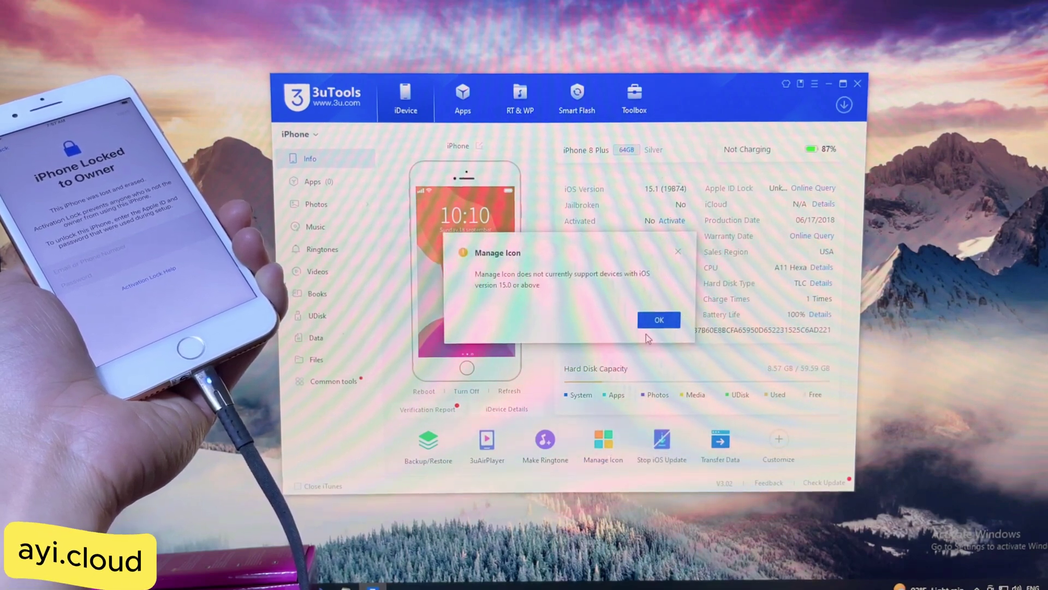
{"action": "left_click", "coordinate": [658, 320]}
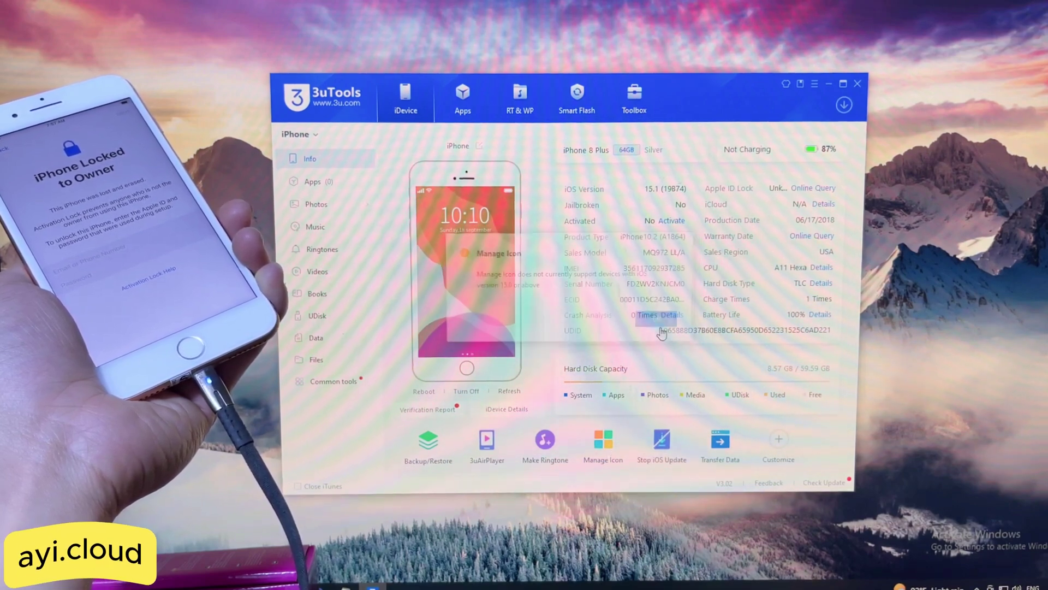
{"action": "left_click", "coordinate": [777, 444]}
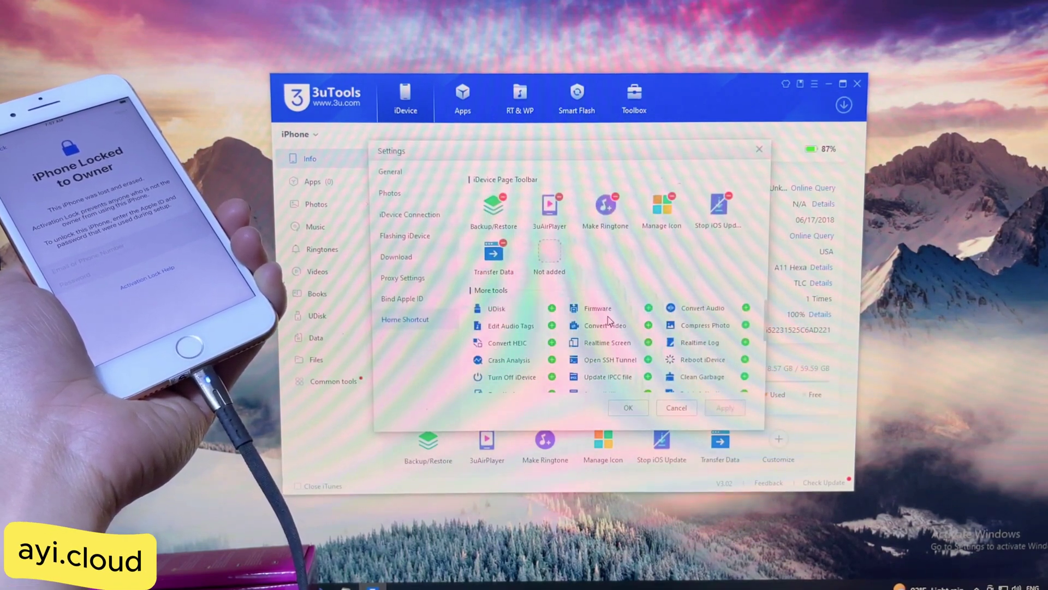
{"action": "scroll", "coordinate": [608, 320], "scroll_direction": "down", "scroll_amount": 5}
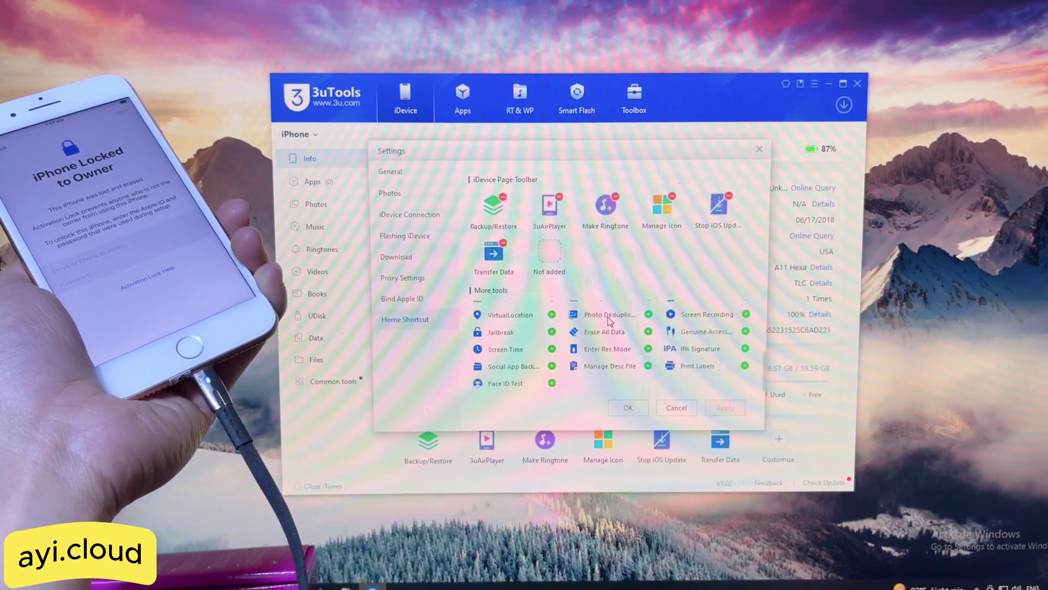
{"action": "left_click", "coordinate": [630, 407]}
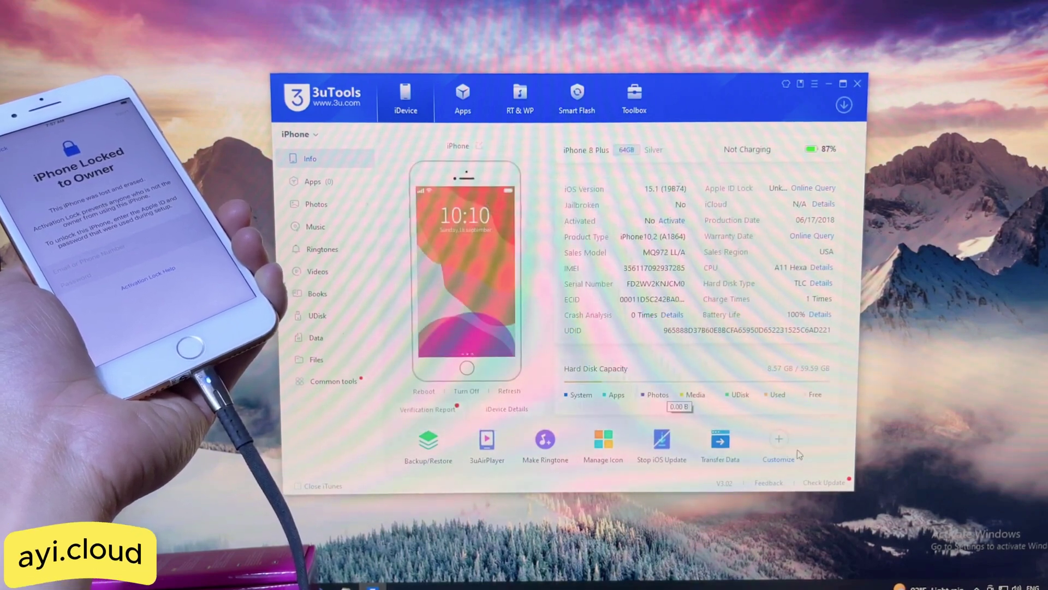